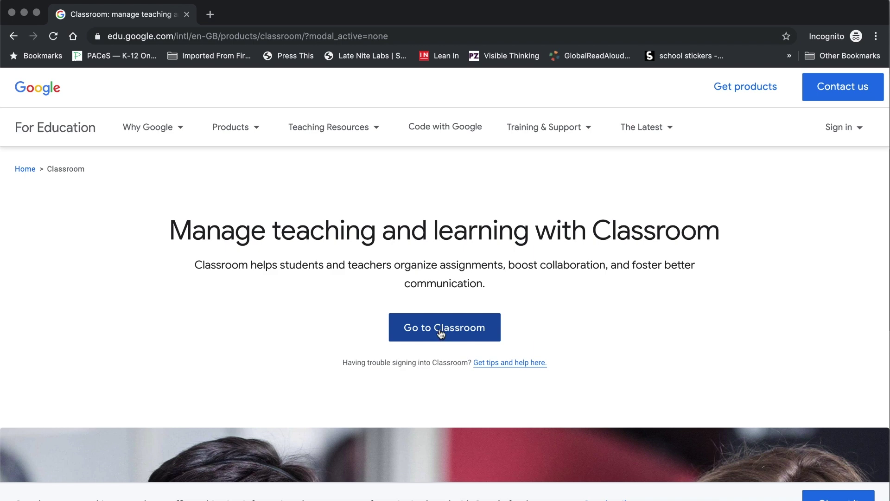
- Open the Classroom sign-in page and begin entering the student's email address
{"action": "left_click", "coordinate": [451, 330]}
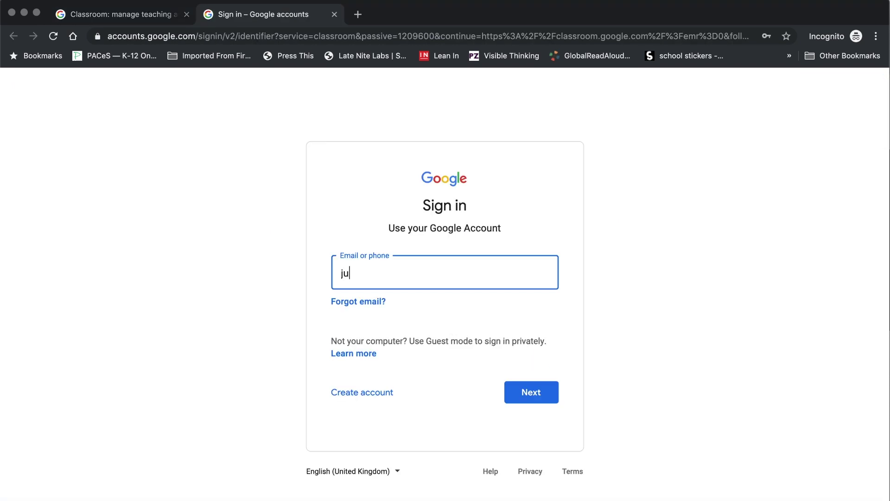
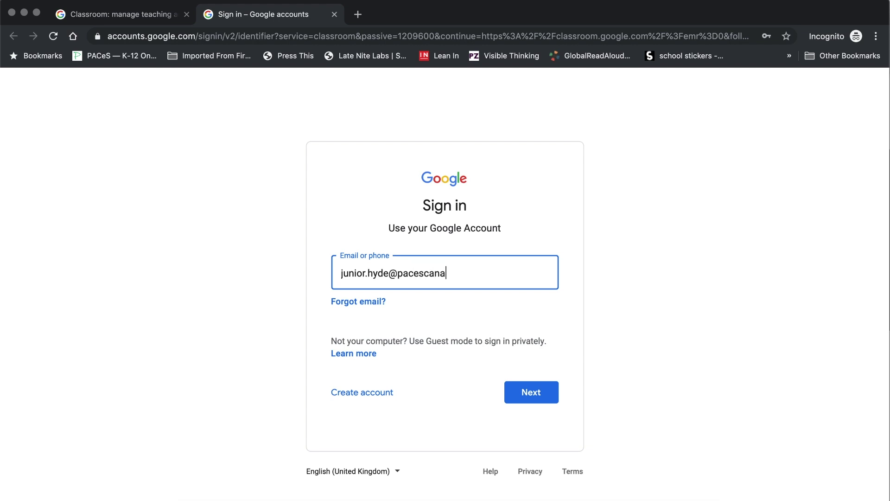
- Correct the student's school email address, then sign in with the account password
{"action": "type", "text": "da.org"}
{"action": "left_click", "coordinate": [529, 393]}
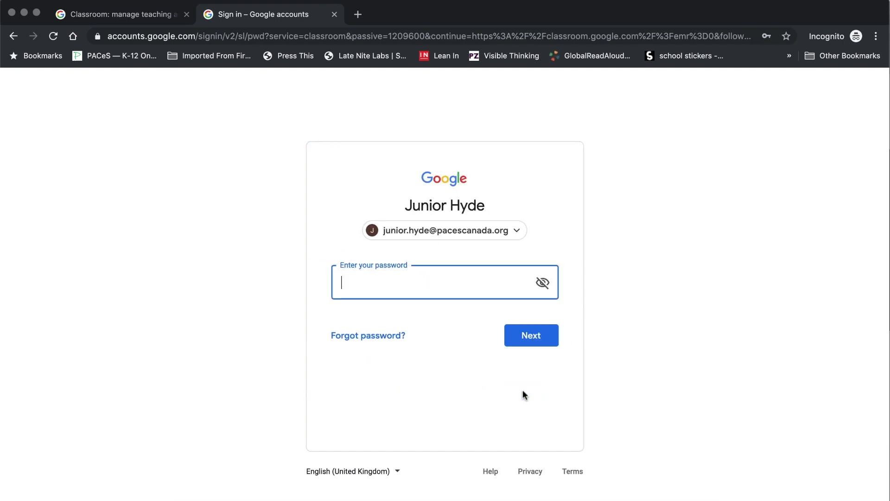
{"action": "type", "text": "••••••••••"}
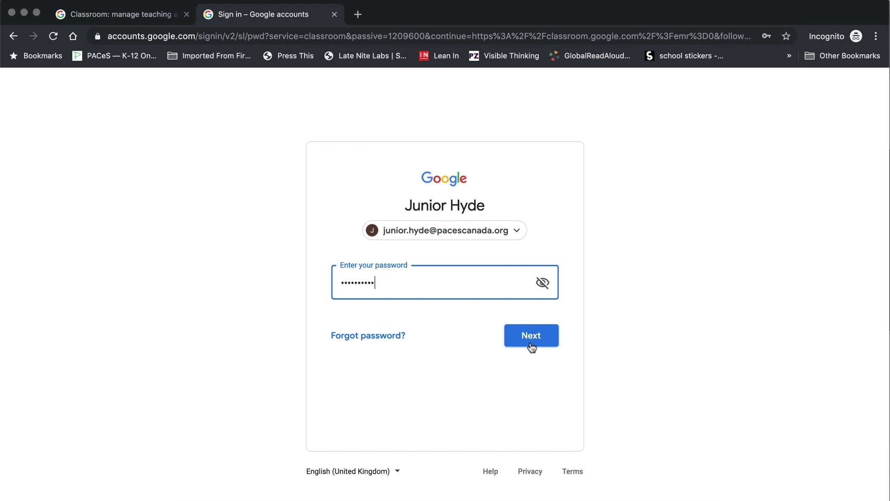
{"action": "left_click", "coordinate": [531, 345]}
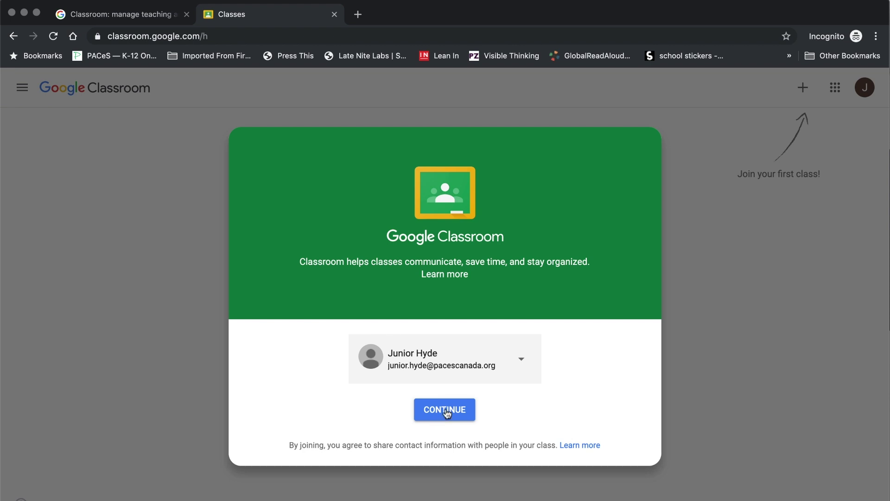
- Continue past the Classroom welcome screen and pick the I'm a student role
{"action": "left_click", "coordinate": [446, 412]}
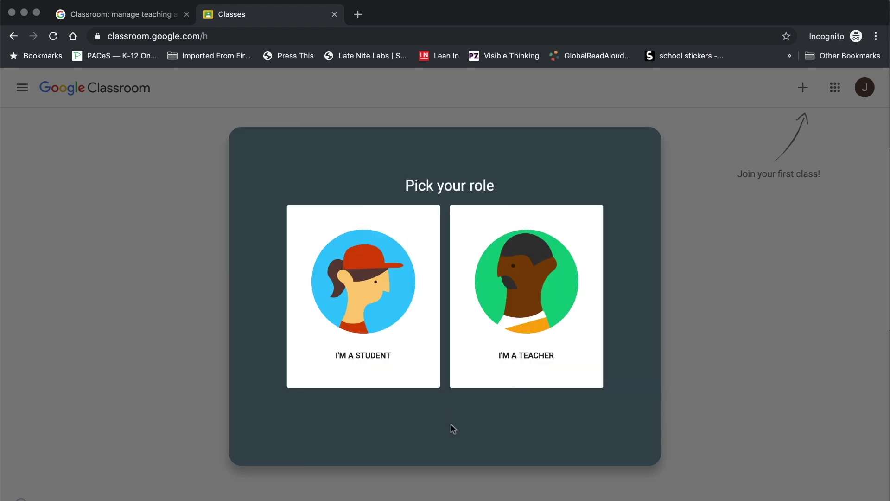
{"action": "left_click", "coordinate": [354, 324]}
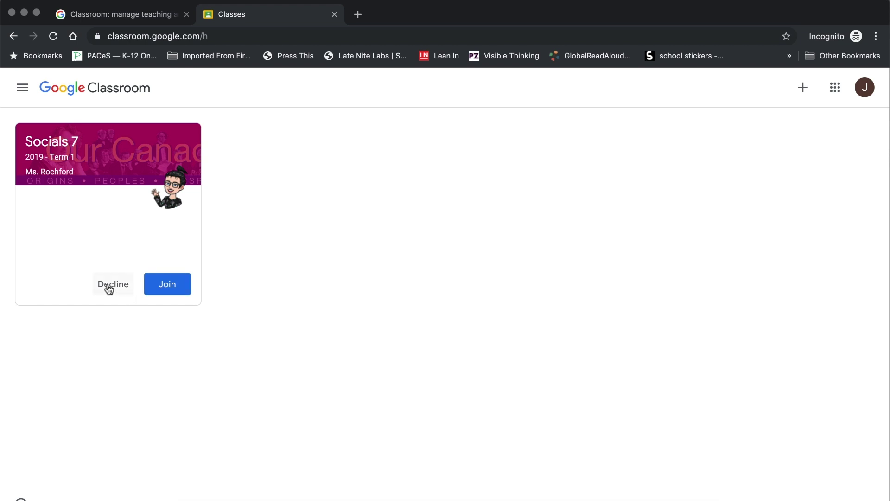
{"action": "left_click", "coordinate": [171, 286]}
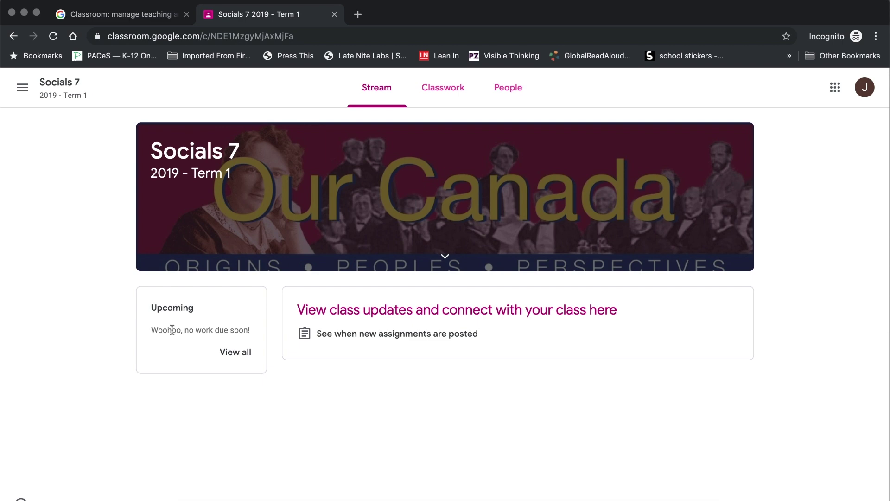
- Reload the Socials 7 stream to show the welcome post, then view Classwork
{"action": "left_click", "coordinate": [54, 36]}
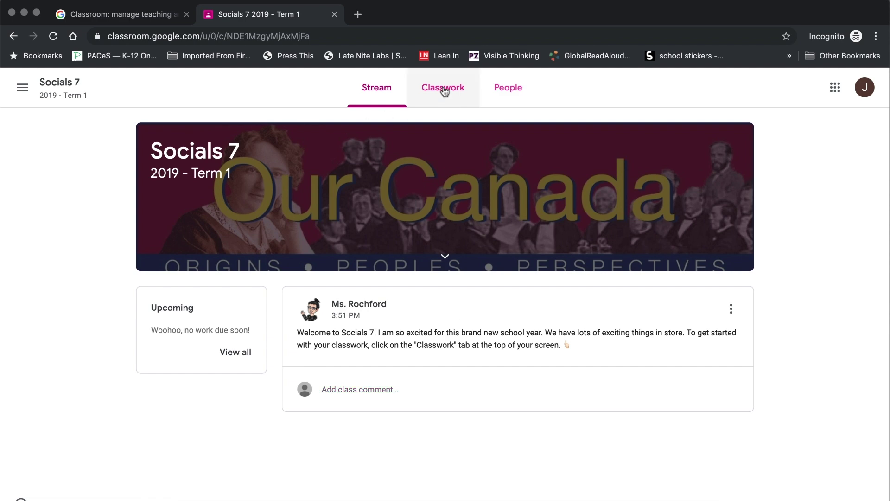
{"action": "left_click", "coordinate": [445, 91]}
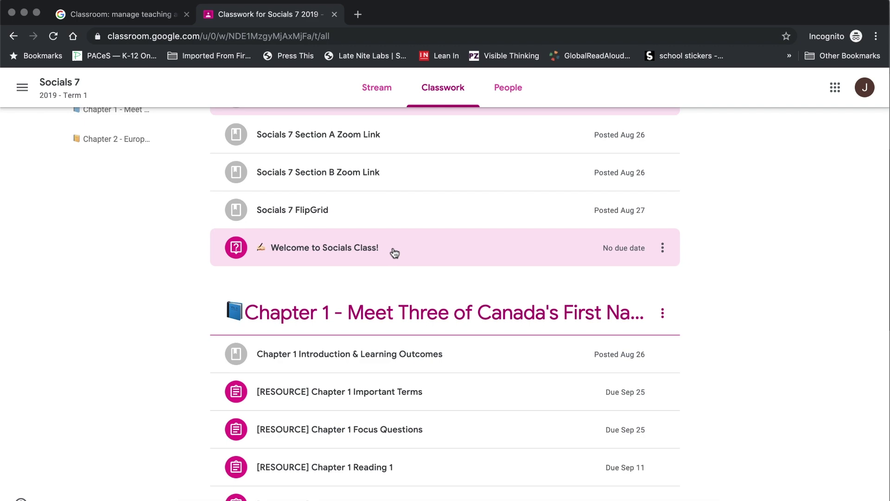
- Expand Welcome to Socials Class!, read its description, and open the full question
{"action": "left_click", "coordinate": [394, 253]}
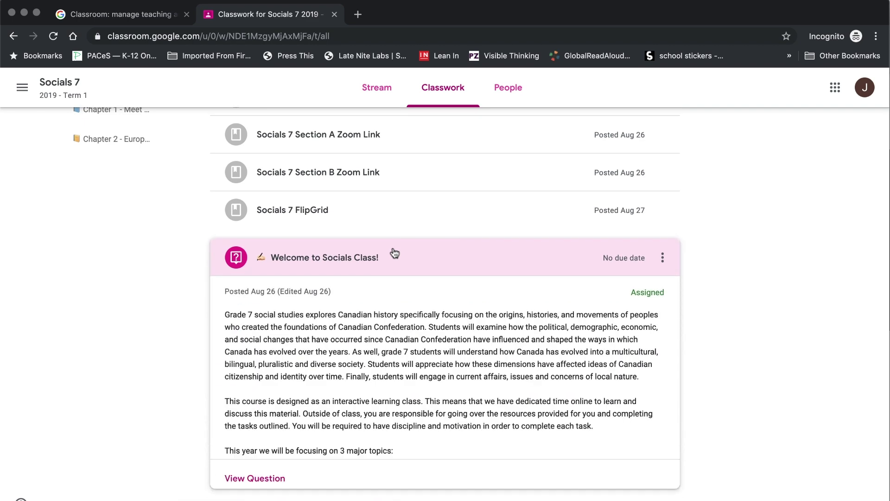
{"action": "scroll", "coordinate": [274, 309], "scroll_direction": "down", "scroll_amount": 4}
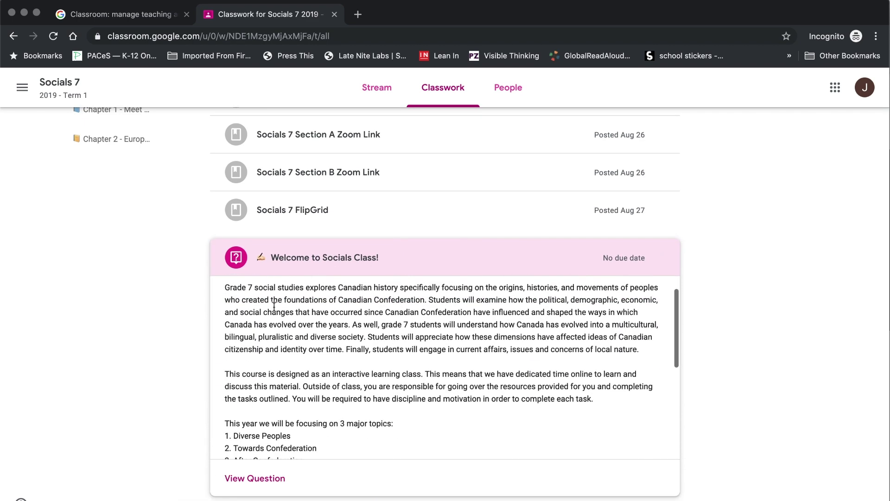
{"action": "scroll", "coordinate": [274, 306], "scroll_direction": "down", "scroll_amount": 1}
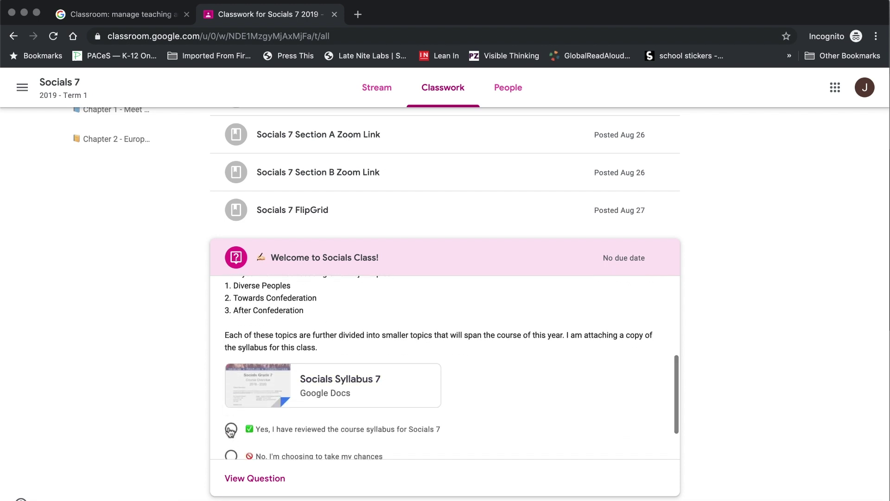
{"action": "left_click", "coordinate": [250, 480]}
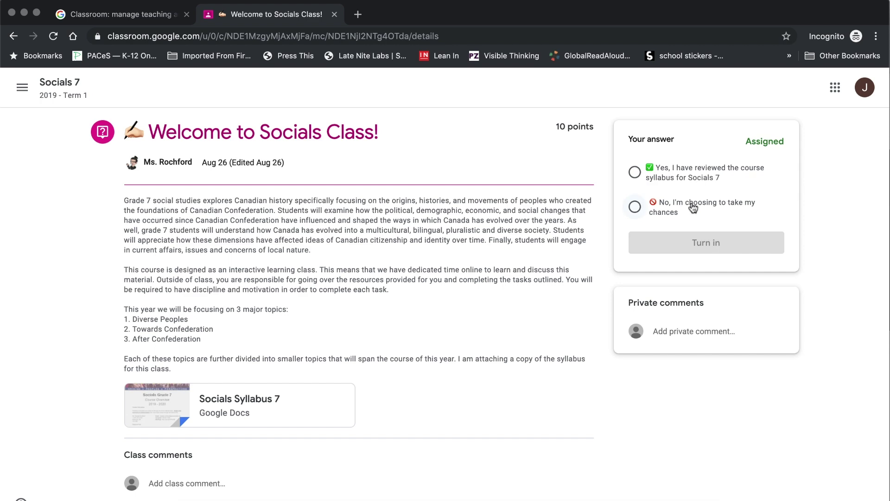
- Answer 'Yes, I have reviewed the course syllabus for Socials 7' and turn it in
{"action": "left_click", "coordinate": [668, 176]}
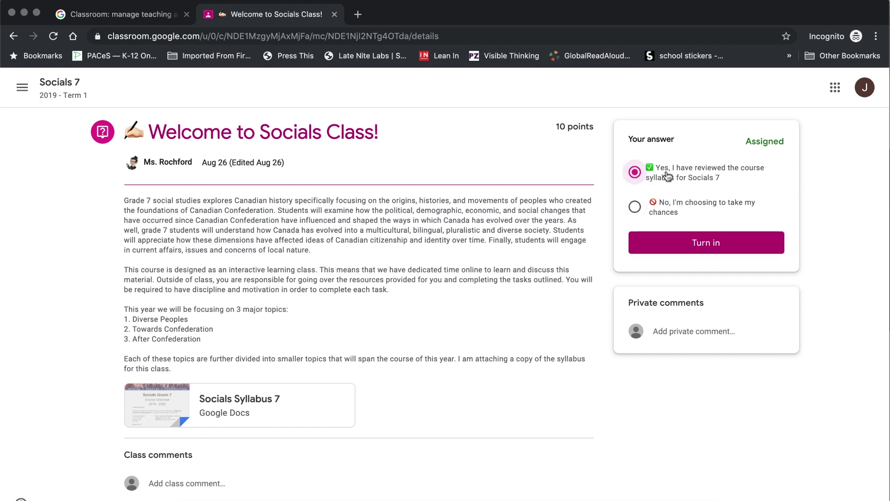
{"action": "left_click", "coordinate": [703, 244]}
{"action": "left_click", "coordinate": [553, 325]}
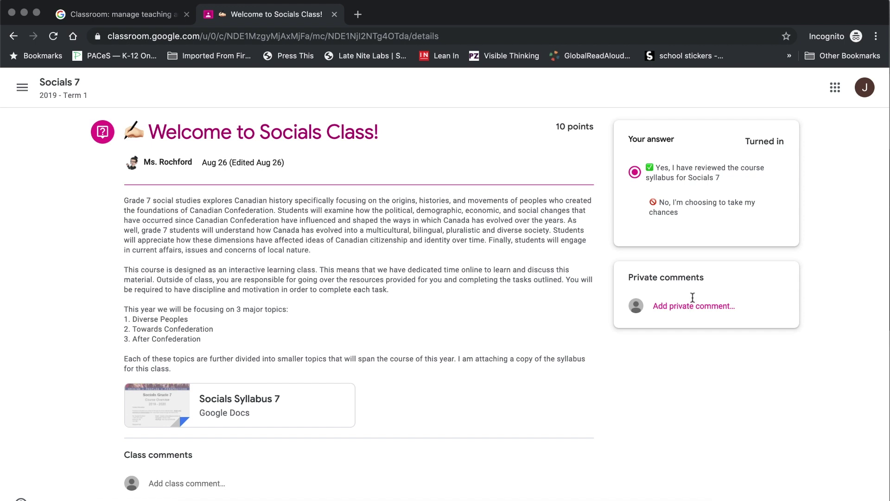
{"action": "left_click", "coordinate": [686, 305]}
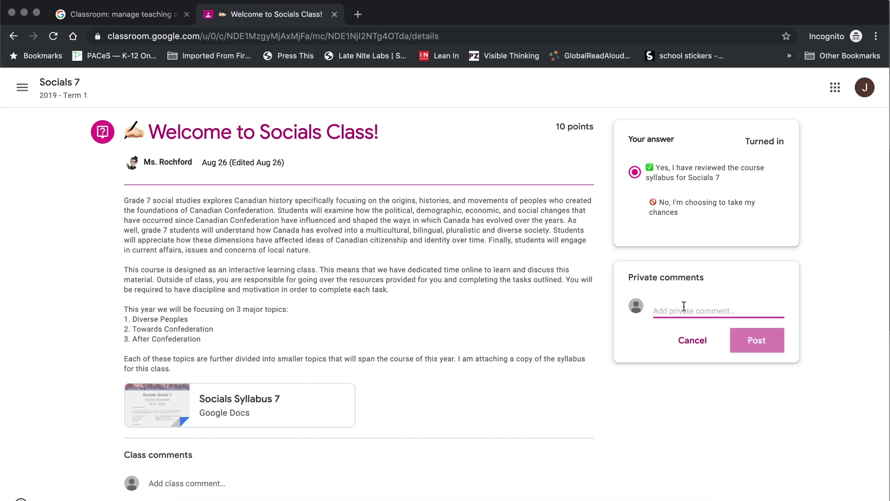
- Post the private comment 'Thanks for the information.' to the teacher
{"action": "type", "text": "T"}
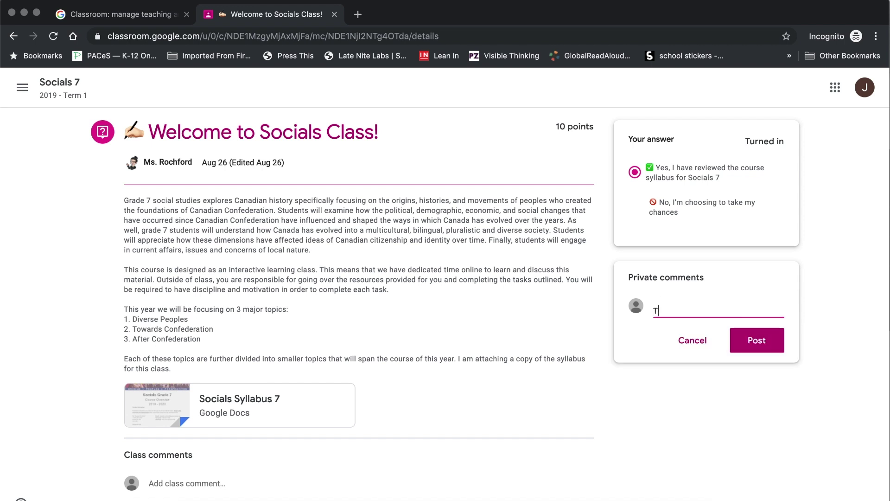
{"action": "type", "text": "hanks for the information."}
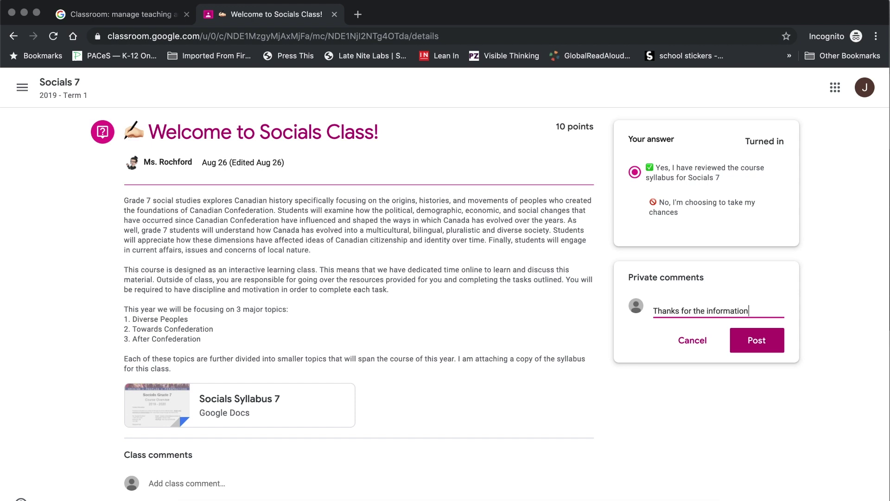
{"action": "left_click", "coordinate": [757, 343]}
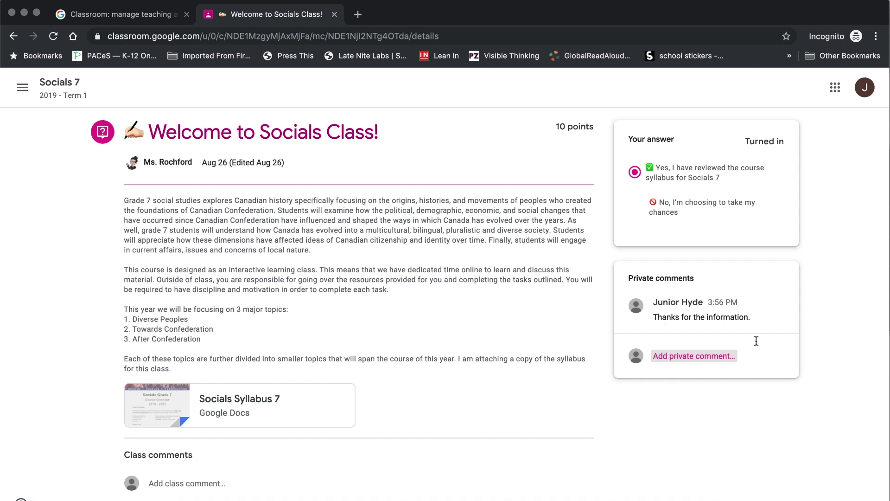
{"action": "key", "text": "super+bracketleft"}
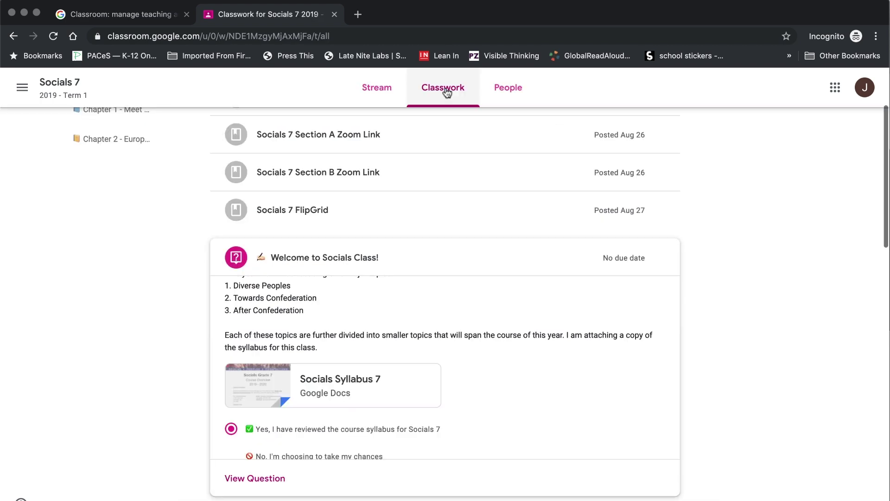
{"action": "left_click", "coordinate": [478, 255]}
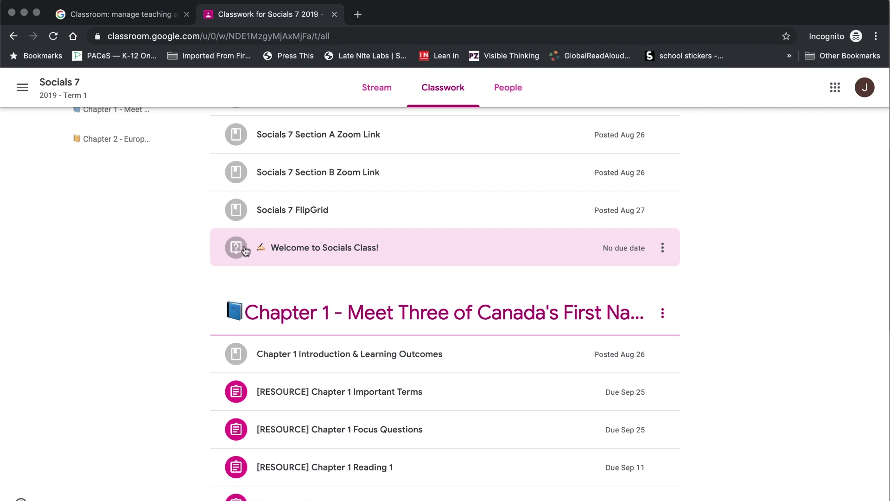
{"action": "scroll", "coordinate": [235, 264], "scroll_direction": "down", "scroll_amount": 3}
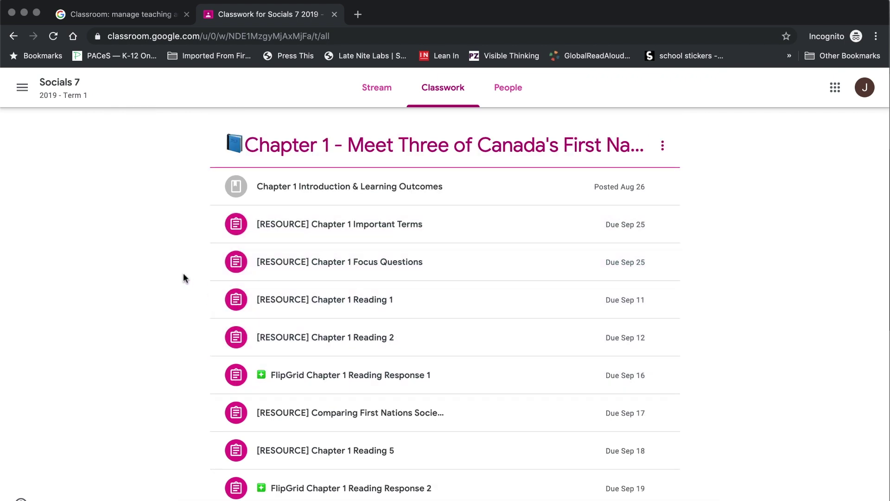
{"action": "scroll", "coordinate": [183, 277], "scroll_direction": "up", "scroll_amount": 3}
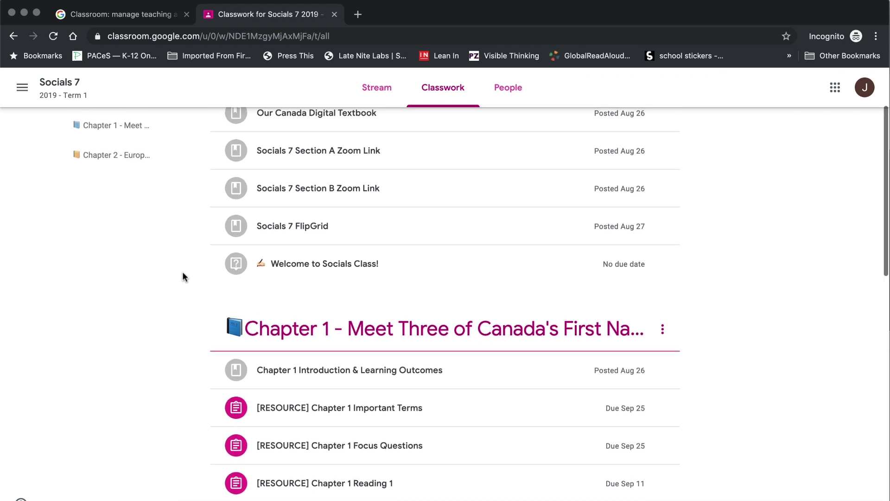
{"action": "scroll", "coordinate": [182, 273], "scroll_direction": "down", "scroll_amount": 4}
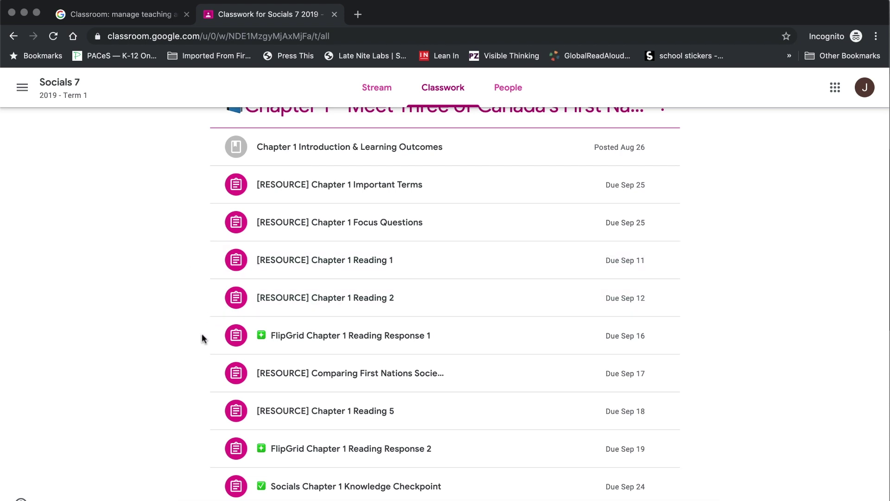
{"action": "scroll", "coordinate": [195, 350], "scroll_direction": "down", "scroll_amount": 1}
{"action": "scroll", "coordinate": [195, 350], "scroll_direction": "up", "scroll_amount": 5}
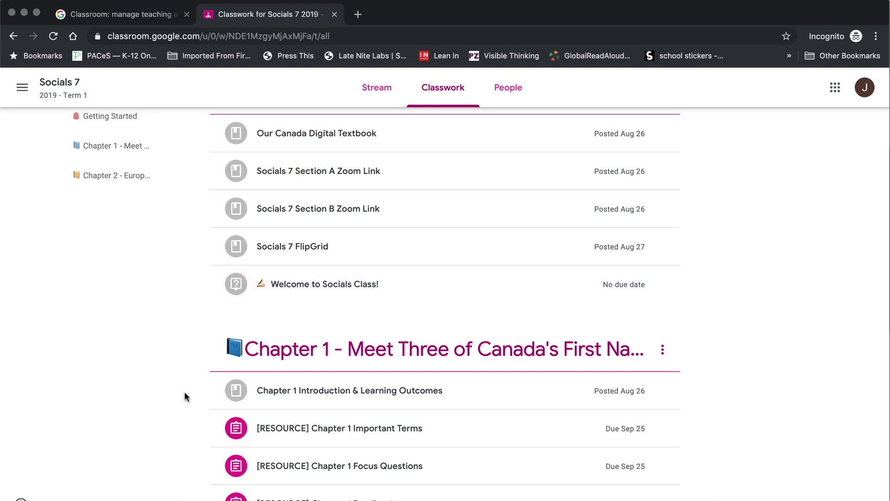
{"action": "scroll", "coordinate": [184, 394], "scroll_direction": "down", "scroll_amount": 4}
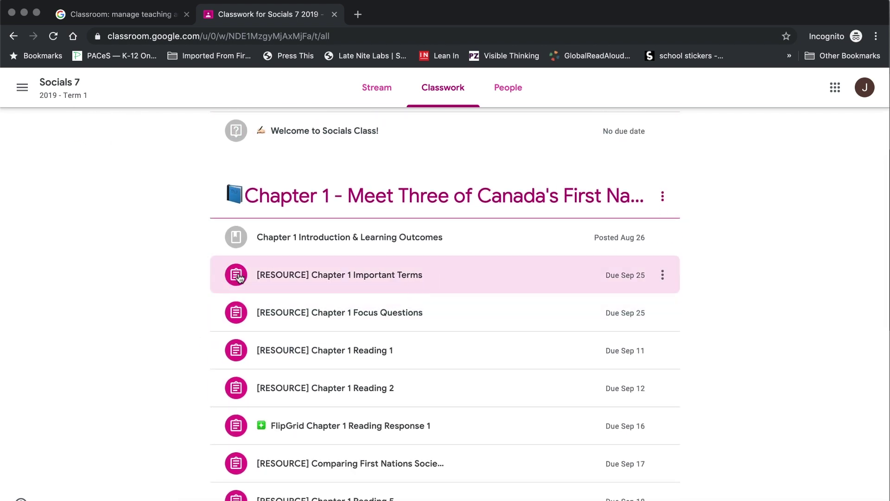
- Mark Chapter 1 Important Terms as done without attached work, then return to Classwork
{"action": "left_click", "coordinate": [438, 285]}
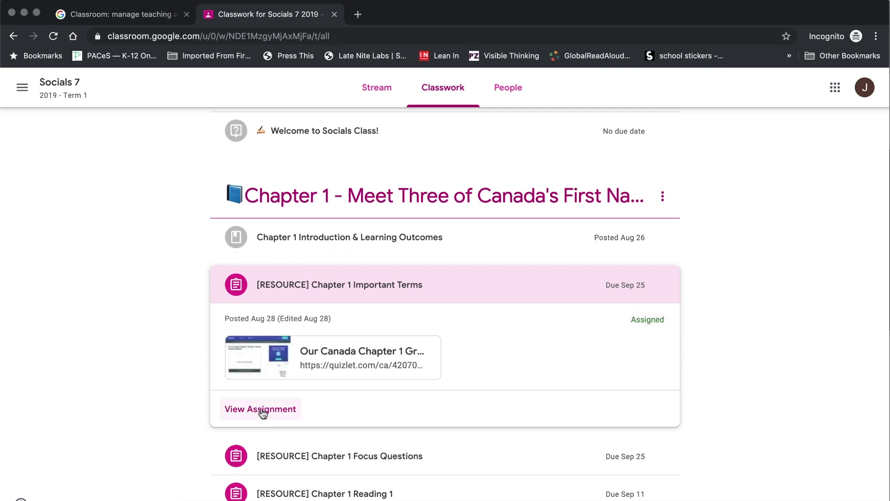
{"action": "left_click", "coordinate": [262, 410]}
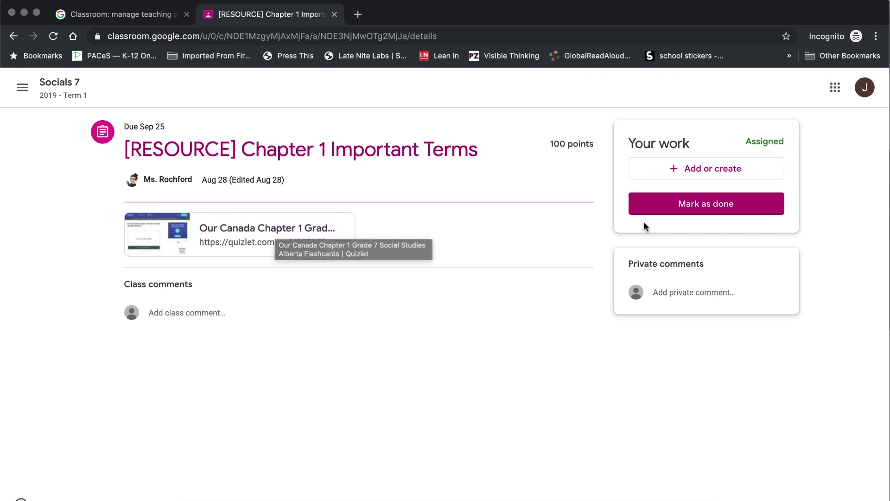
{"action": "left_click", "coordinate": [703, 206]}
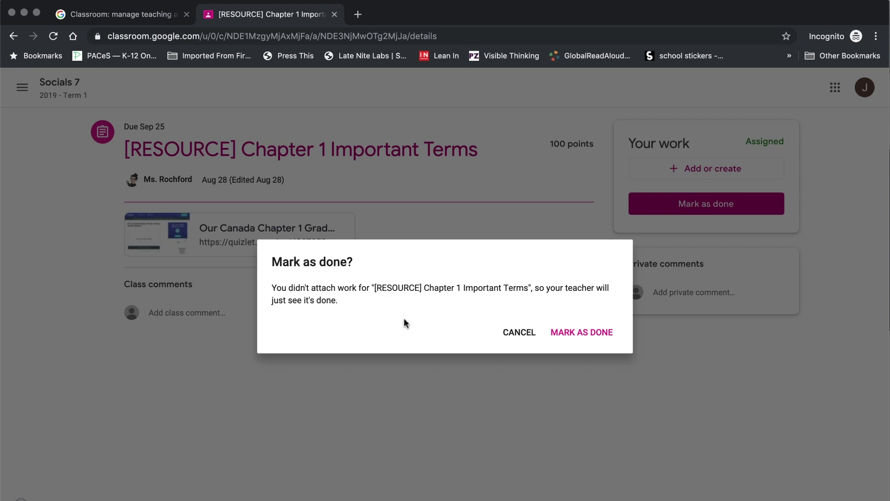
{"action": "left_click", "coordinate": [577, 334]}
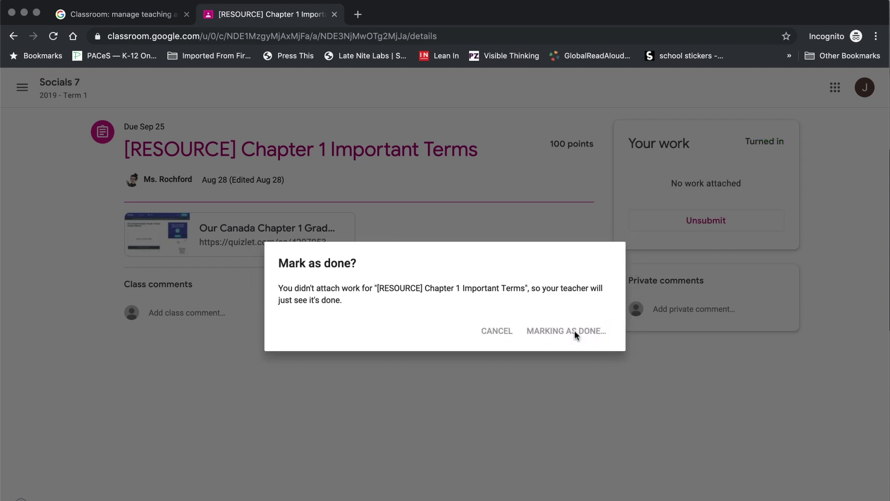
{"action": "key", "text": "super+Left"}
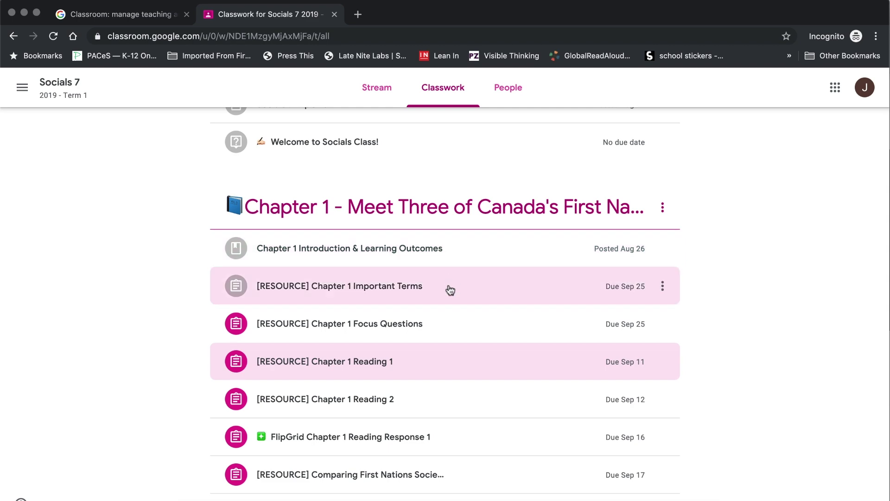
- Expand Chapter 1 Focus Questions and open its assignment details
{"action": "left_click", "coordinate": [449, 326]}
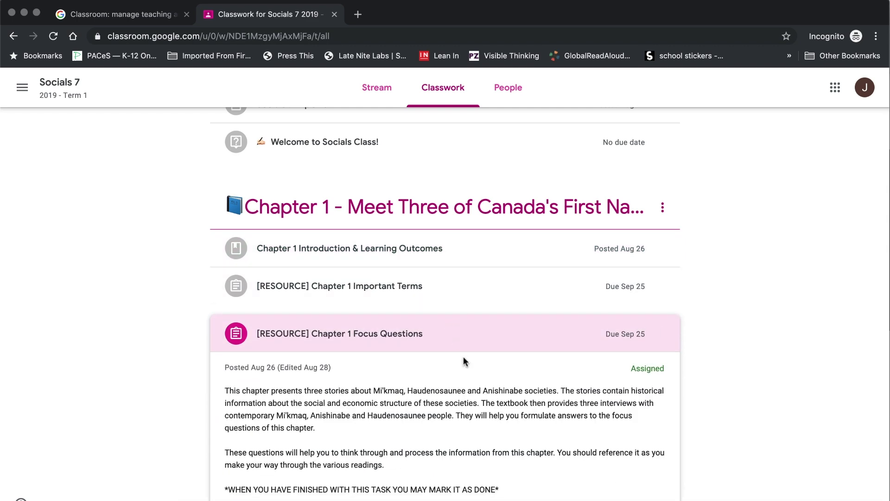
{"action": "scroll", "coordinate": [463, 361], "scroll_direction": "down", "scroll_amount": 2}
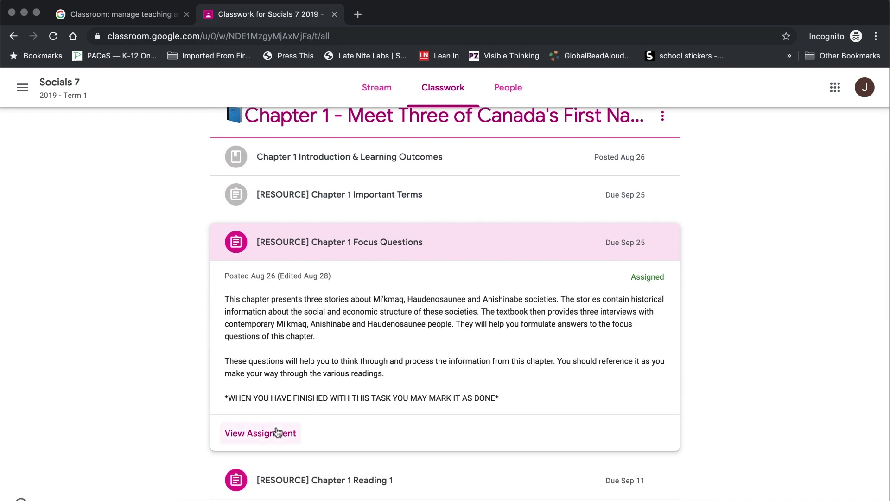
{"action": "left_click", "coordinate": [277, 433]}
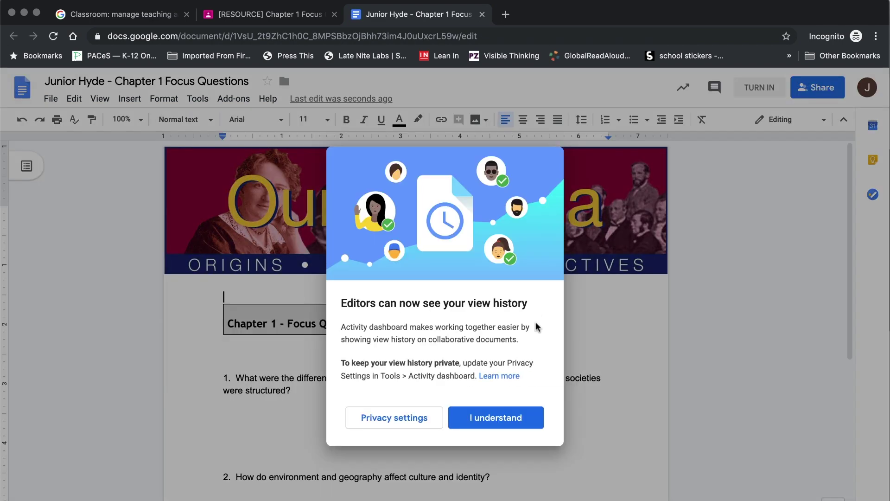
- Dismiss the Docs view-history notice and close the Focus Questions worksheet
{"action": "left_click", "coordinate": [496, 418]}
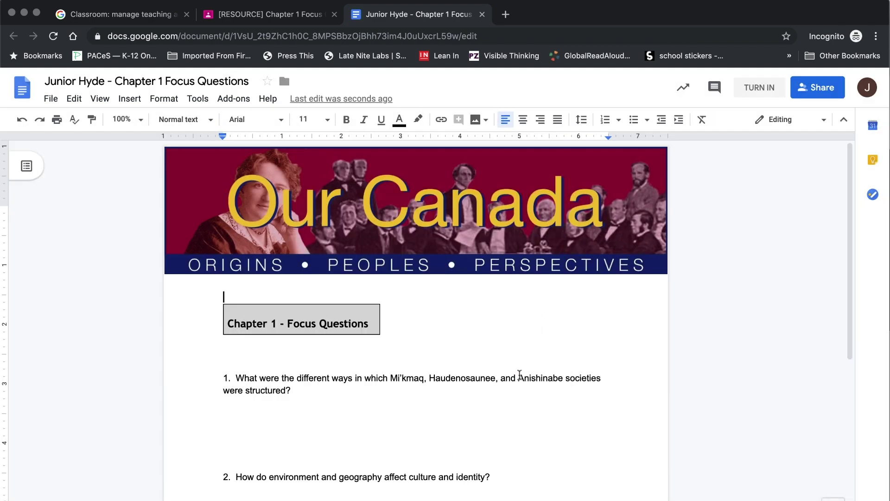
{"action": "key", "text": "super+w"}
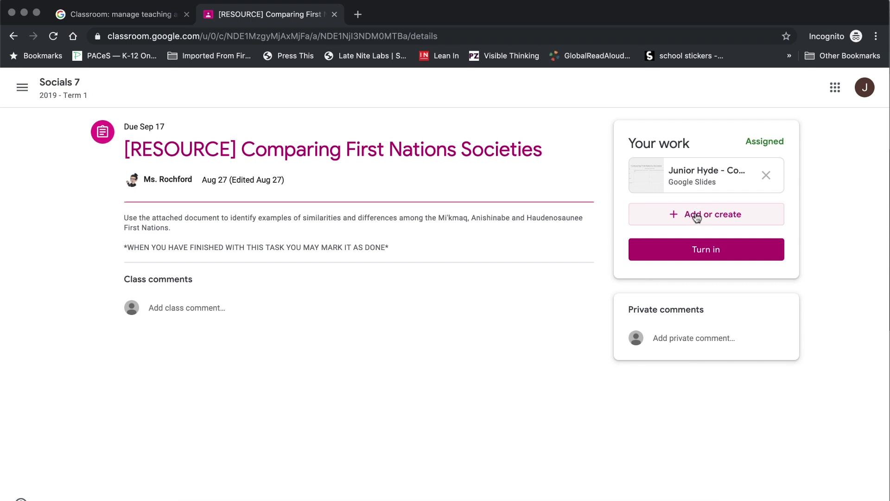
- Create a new Google Docs file as work for Comparing First Nations Societies
{"action": "left_click", "coordinate": [695, 214]}
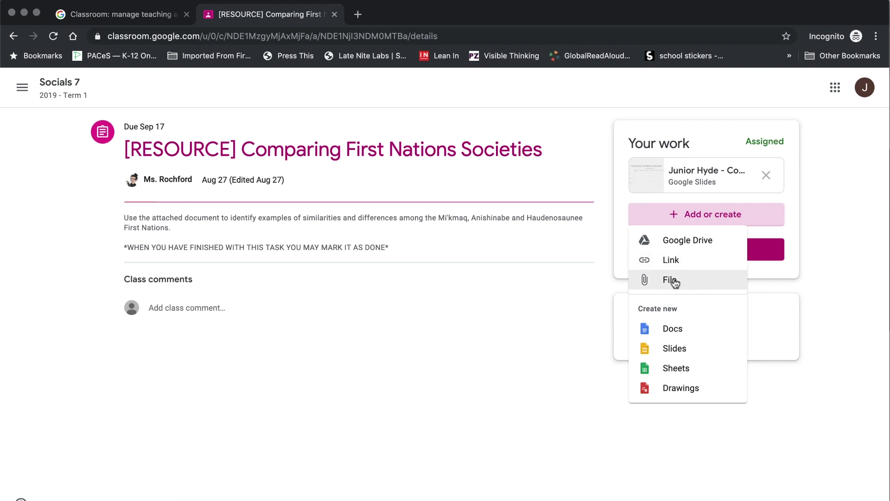
{"action": "left_click", "coordinate": [684, 329]}
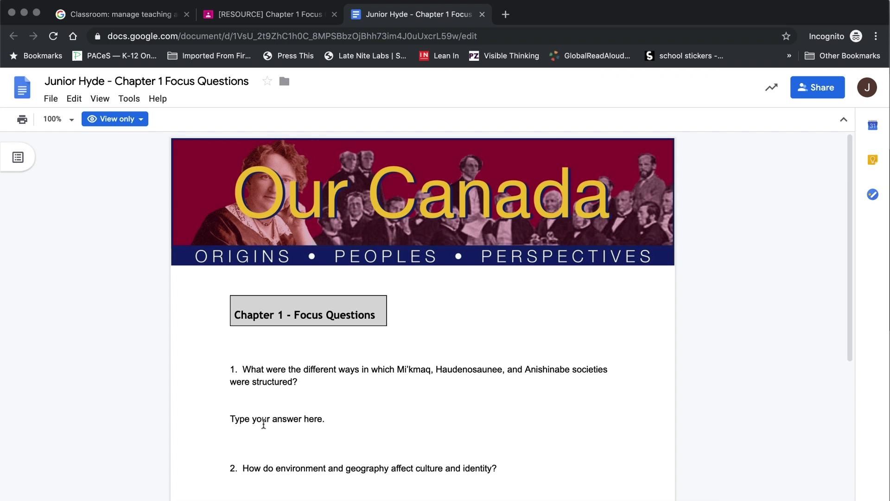
- Scroll through the answered Chapter 1 Focus Questions in the view-only document
{"action": "scroll", "coordinate": [319, 463], "scroll_direction": "down", "scroll_amount": 3}
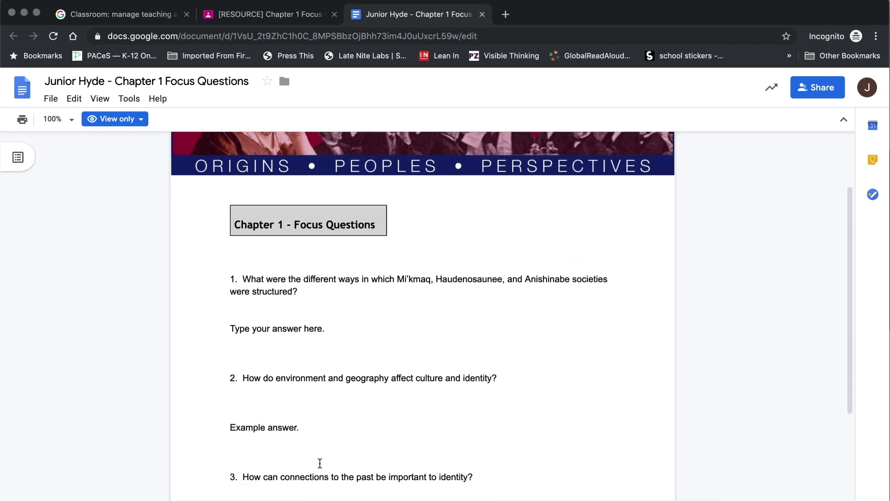
{"action": "scroll", "coordinate": [320, 463], "scroll_direction": "up", "scroll_amount": 3}
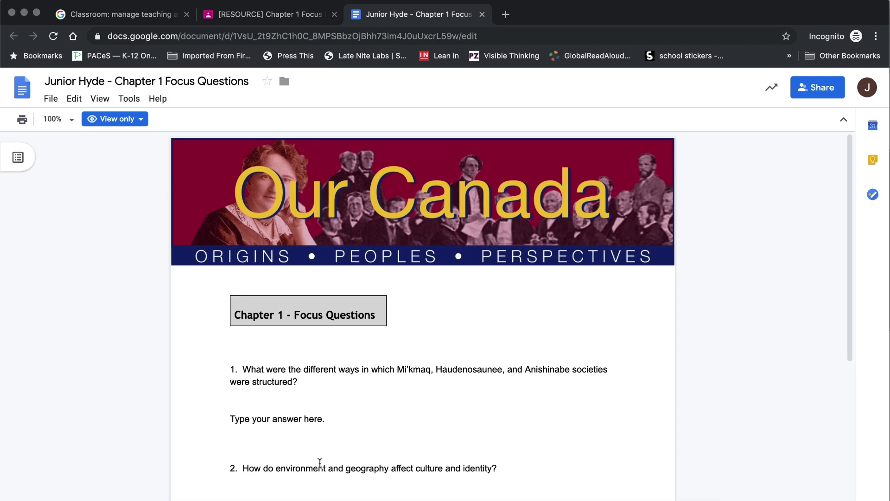
- Close the Focus Questions document and unsubmit the Chapter 1 Focus Questions work
{"action": "key", "text": "super+w"}
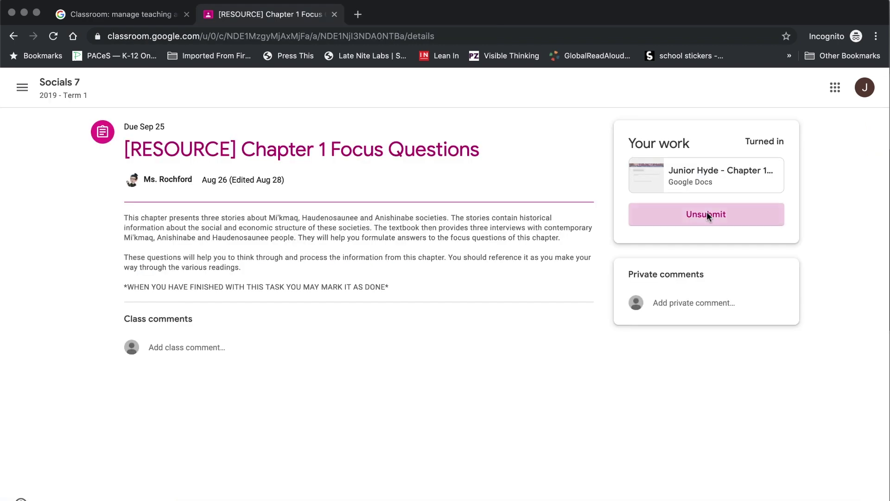
{"action": "left_click", "coordinate": [706, 215]}
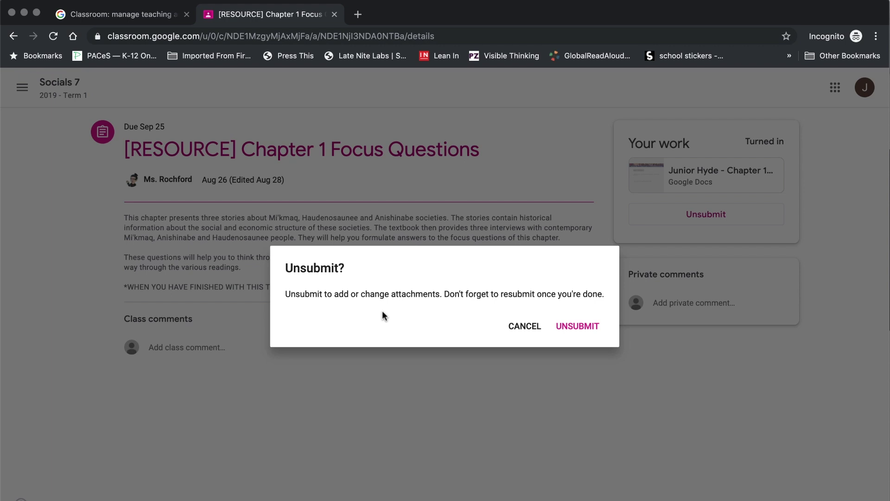
{"action": "left_click", "coordinate": [580, 327]}
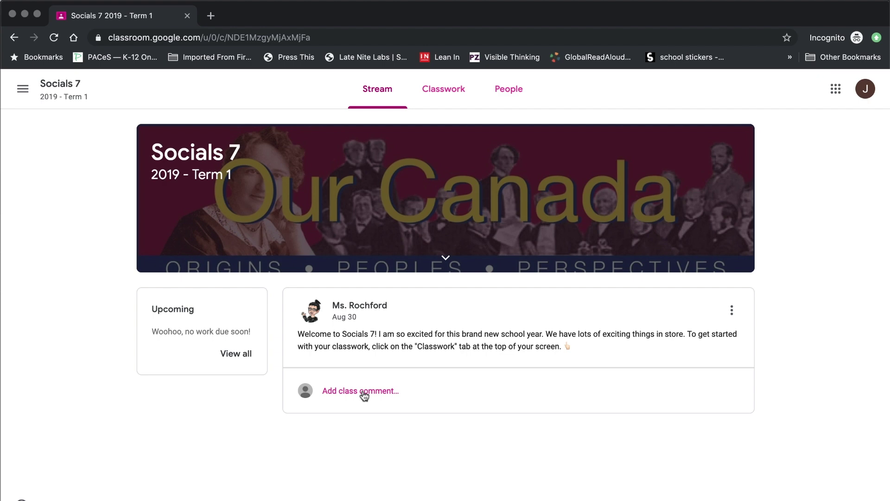
- Post 'Yay! I'm excited for socials too!' on the welcome announcement, then view the People list
{"action": "left_click", "coordinate": [364, 395]}
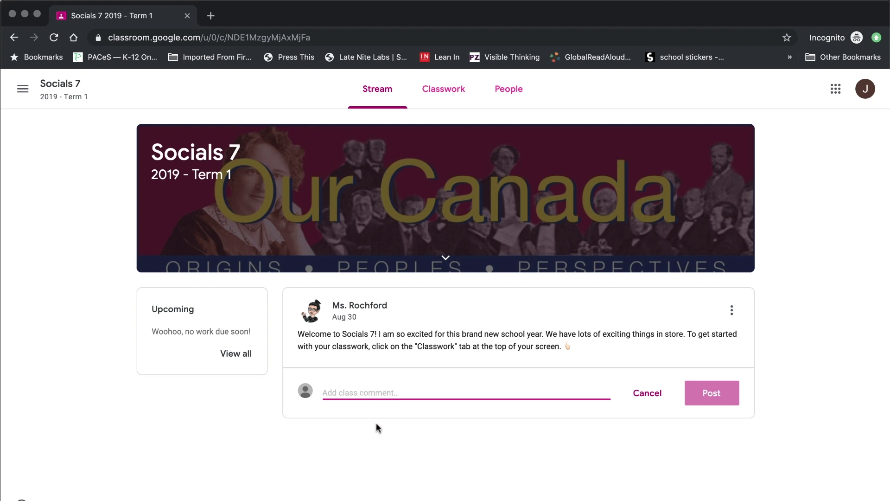
{"action": "type", "text": "Yay"}
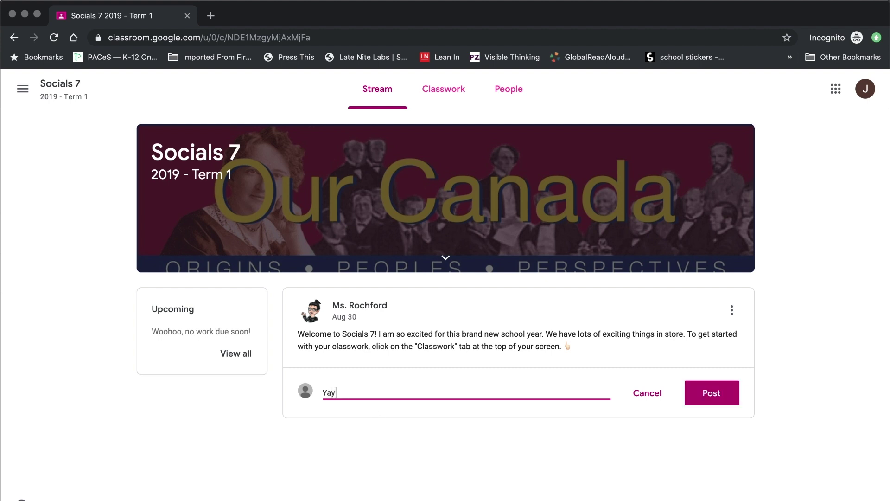
{"action": "type", "text": "! I'm excited for socials to"}
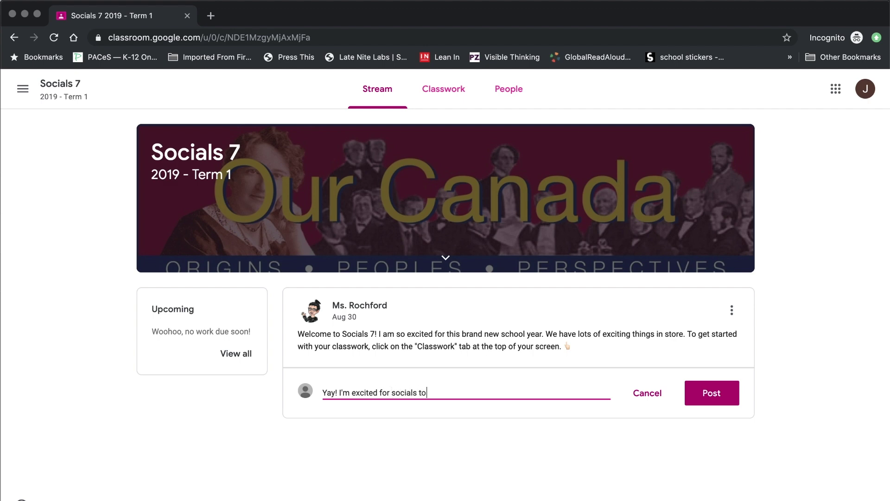
{"action": "type", "text": "o!"}
{"action": "left_click", "coordinate": [711, 398]}
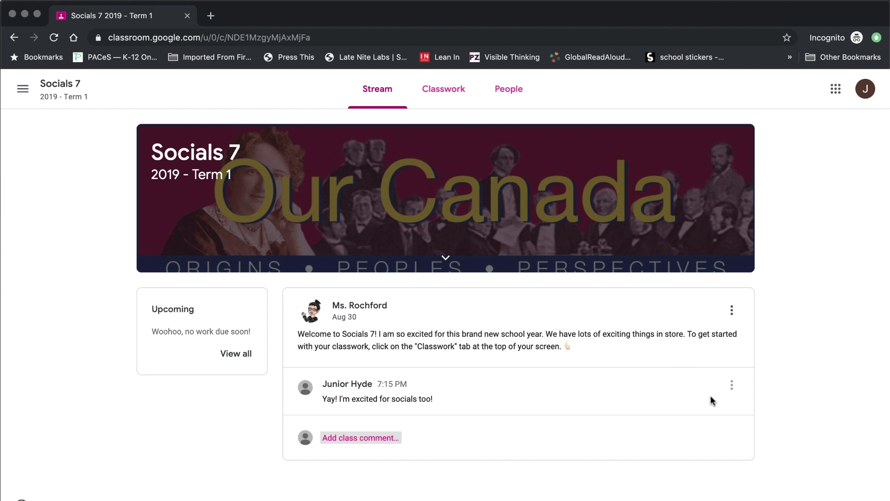
{"action": "left_click", "coordinate": [514, 97]}
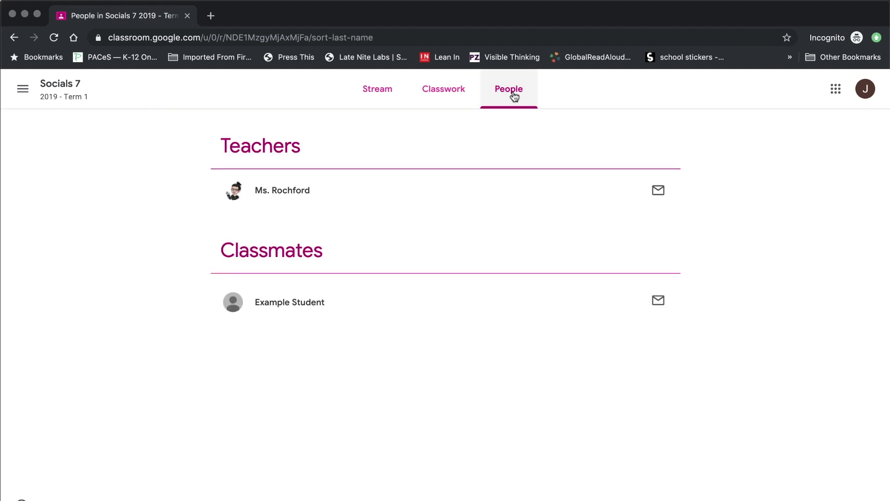